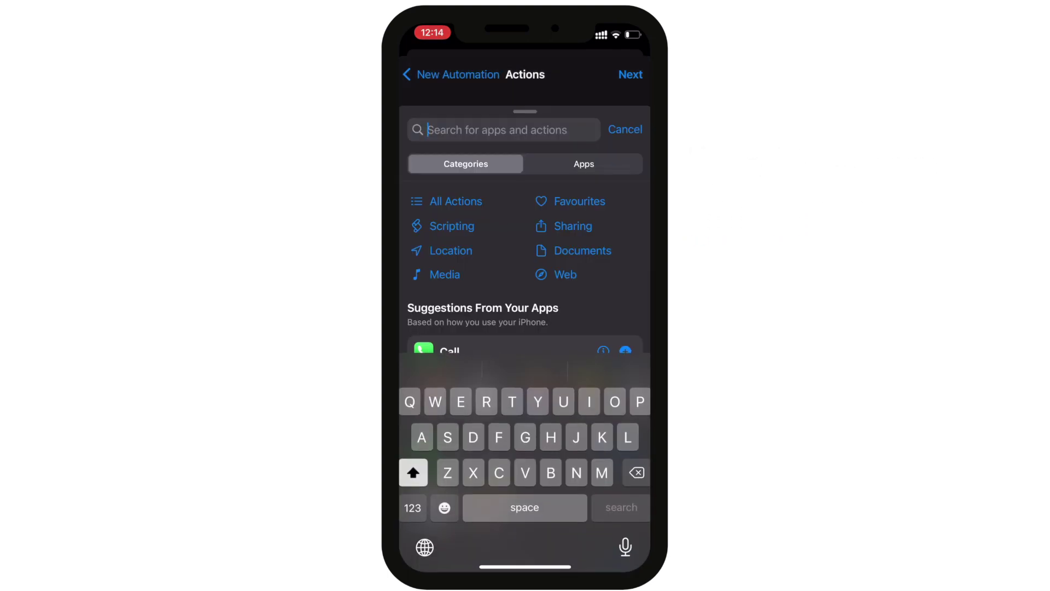
pyautogui.write('Clock')
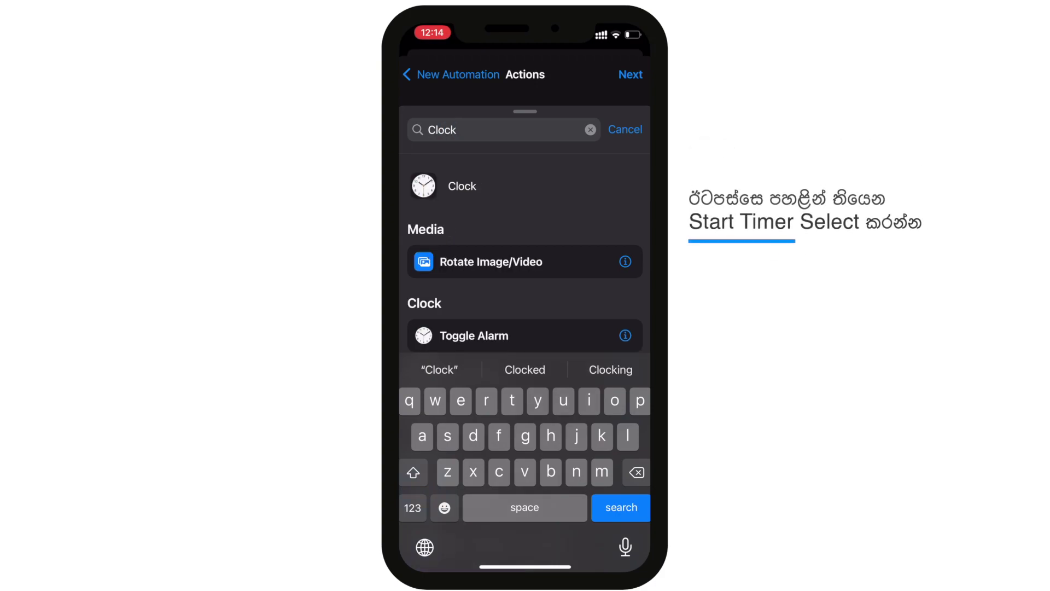
pyautogui.scroll(-3, 525, 255)
pyautogui.scroll(-2, 525, 254)
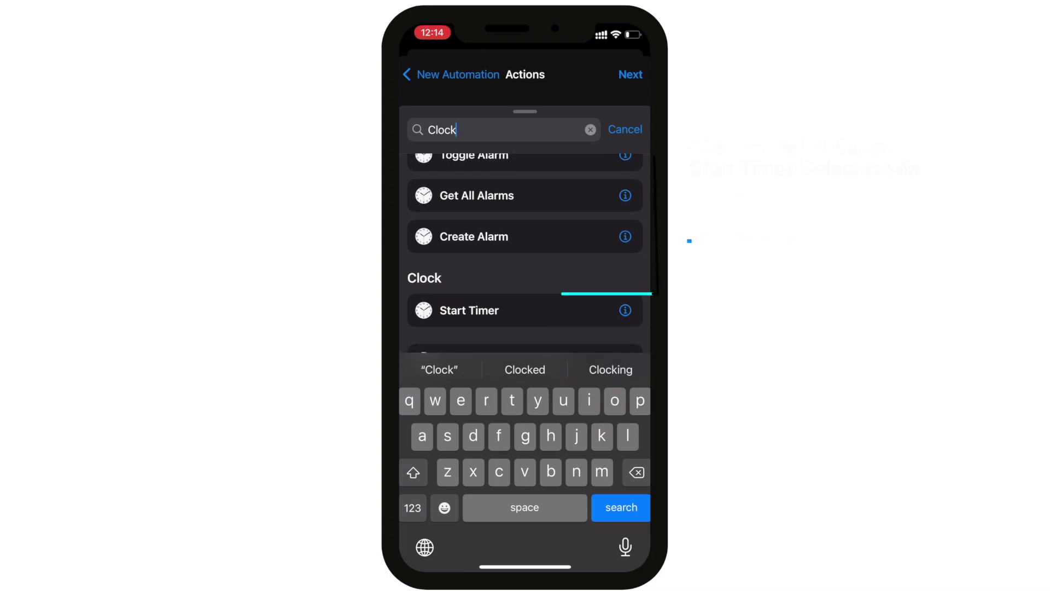
# Add a Start Timer action to the Photos automation with a duration of 1 second.
pyautogui.click(468, 310)
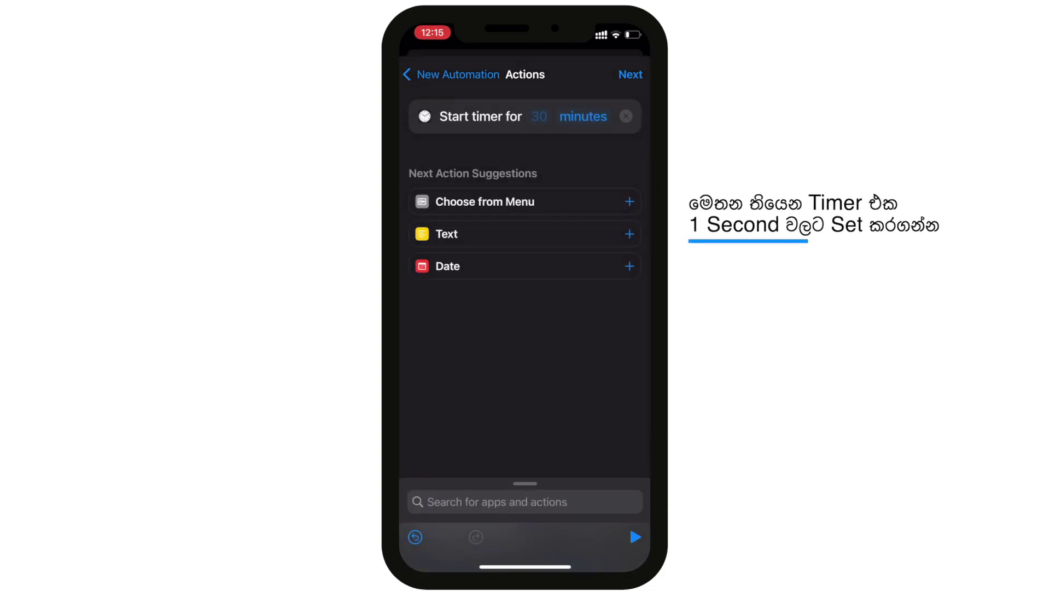
pyautogui.click(538, 116)
pyautogui.write('1')
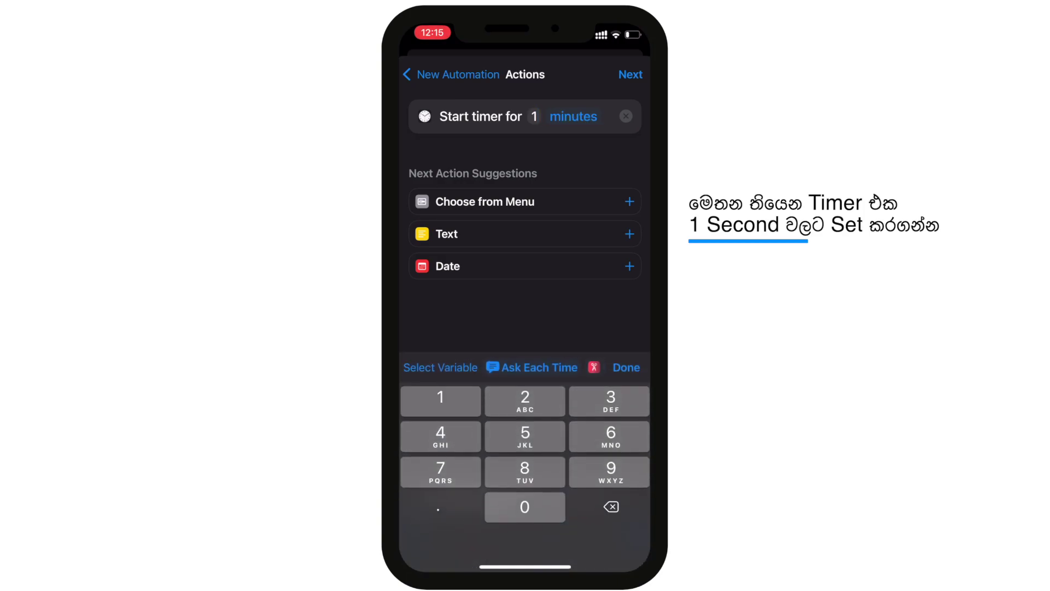
pyautogui.click(573, 115)
pyautogui.click(526, 414)
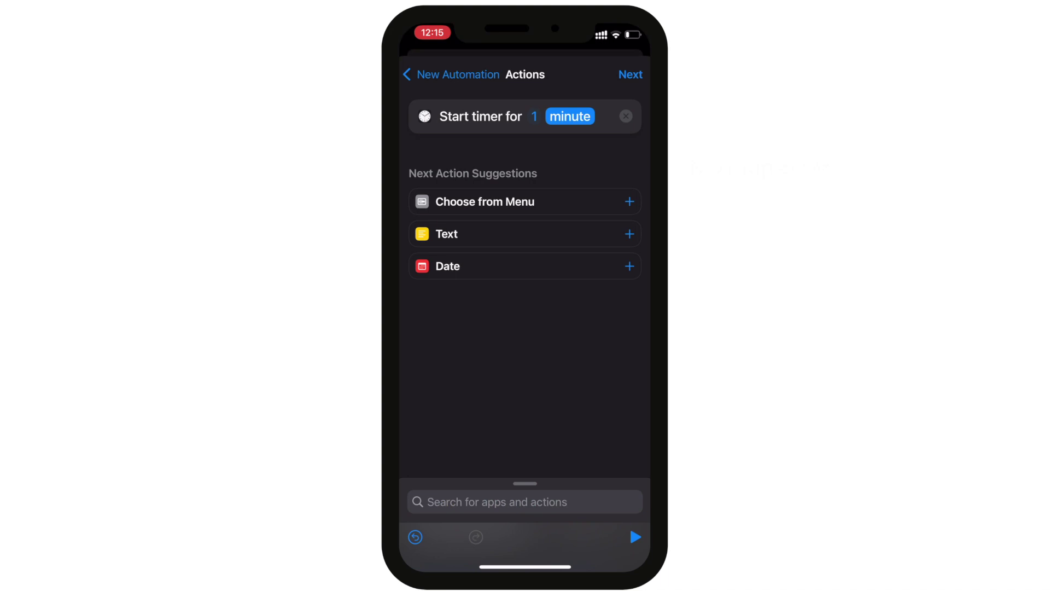
# Turn off Ask Before Running for the Photos automation, confirming with Don't Ask.
pyautogui.click(630, 74)
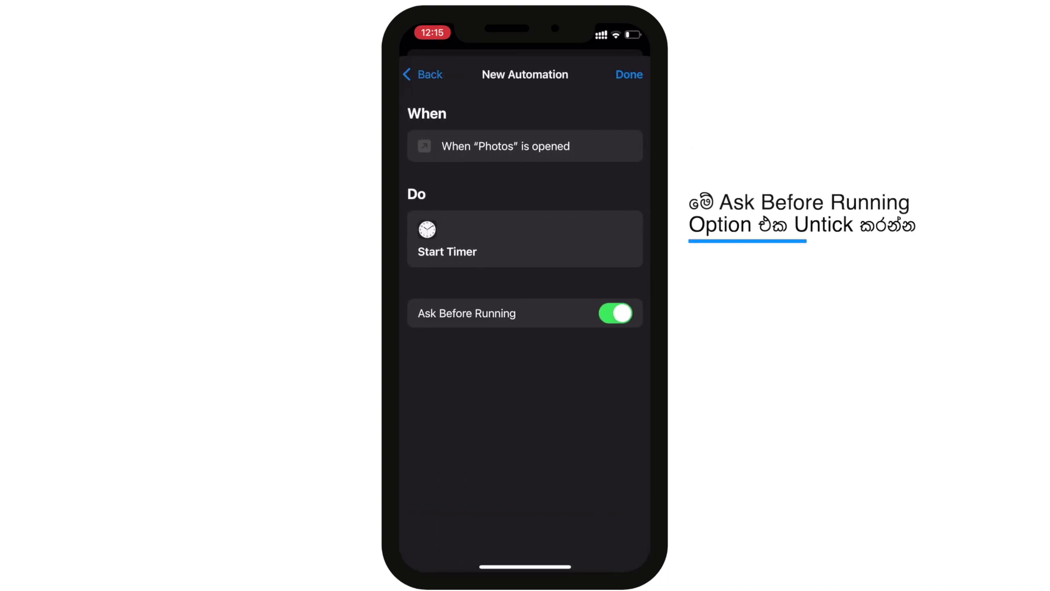
pyautogui.click(615, 313)
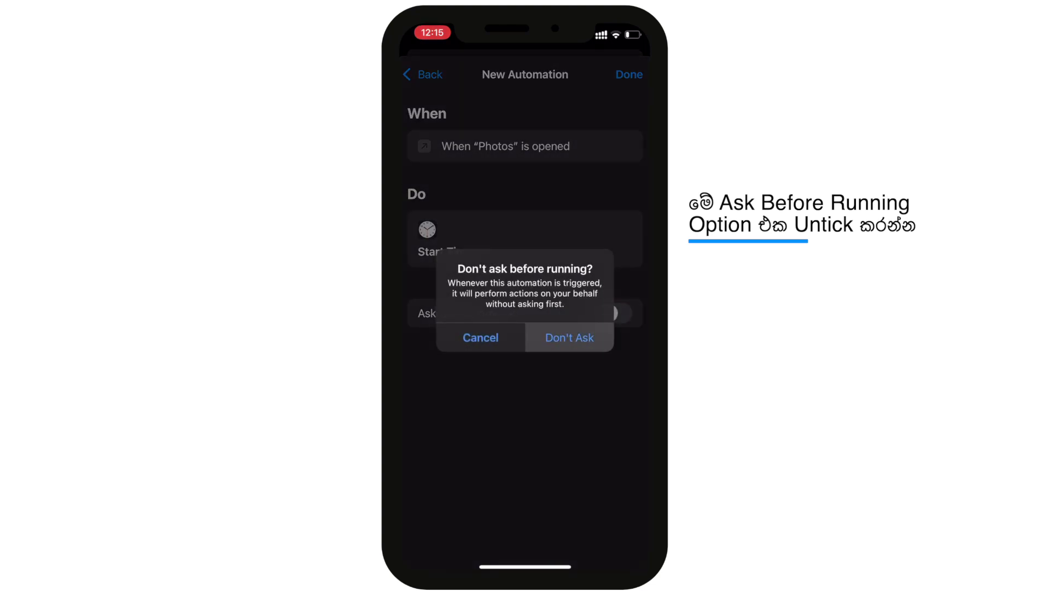
pyautogui.click(570, 337)
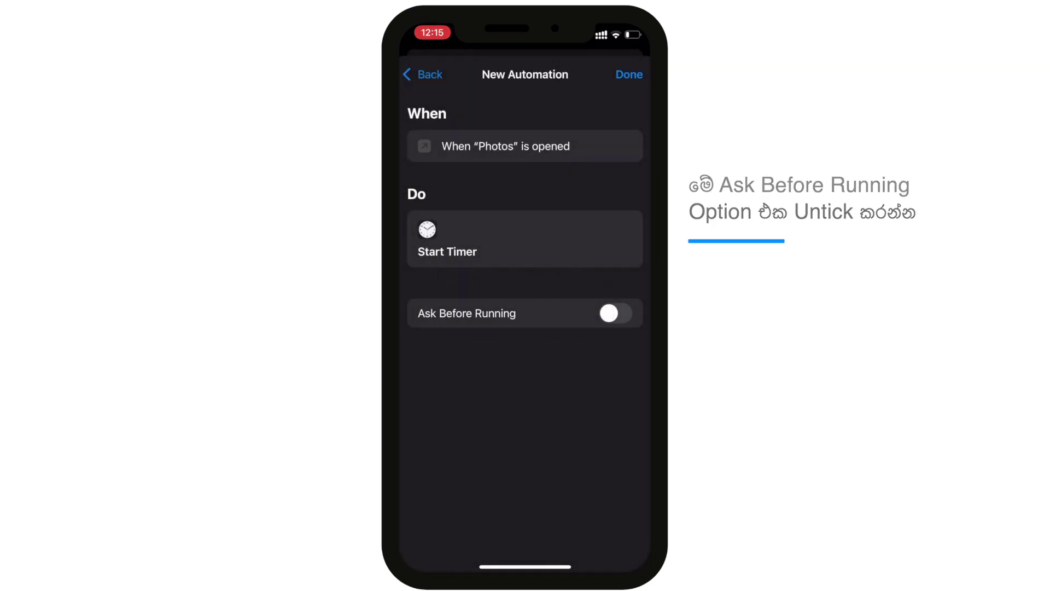